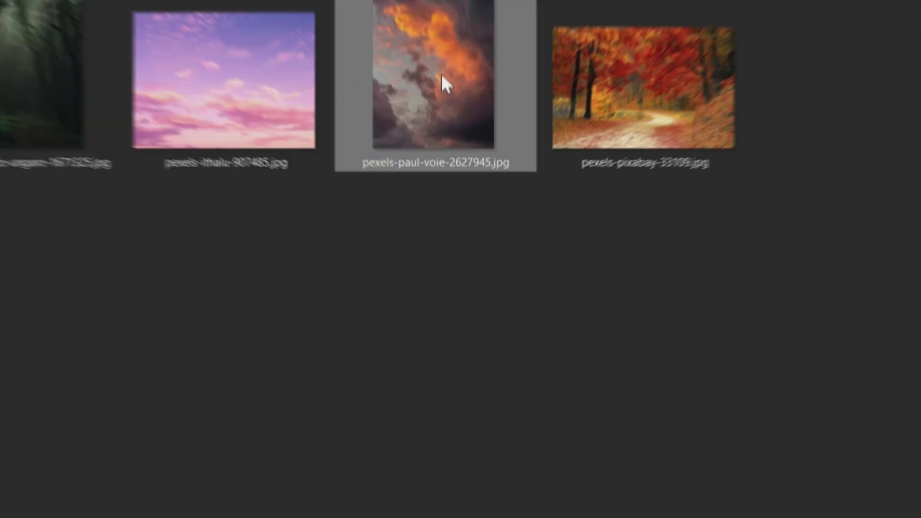
Open pexels-paul-voie-2627945.jpg from Downloads in Affinity Photo 2 via Open with.
right_click(448, 140)
mouse_move(503, 314)
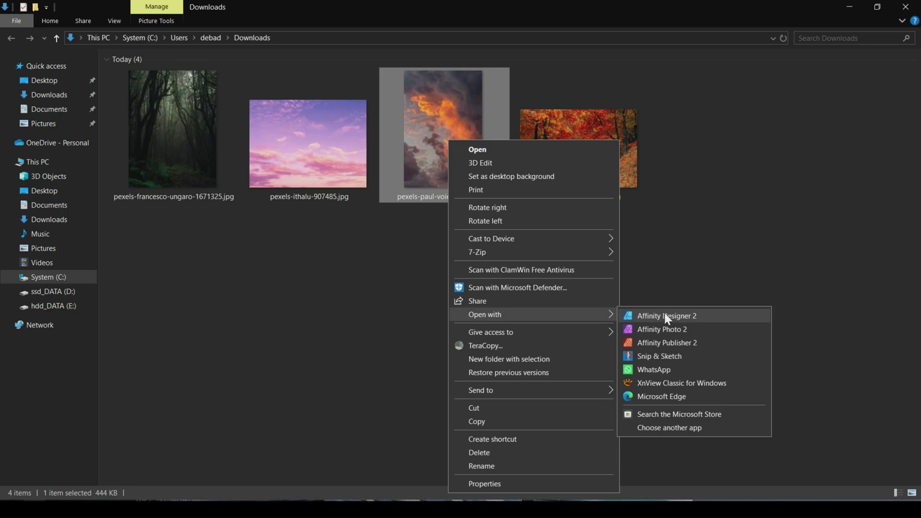
left_click(673, 326)
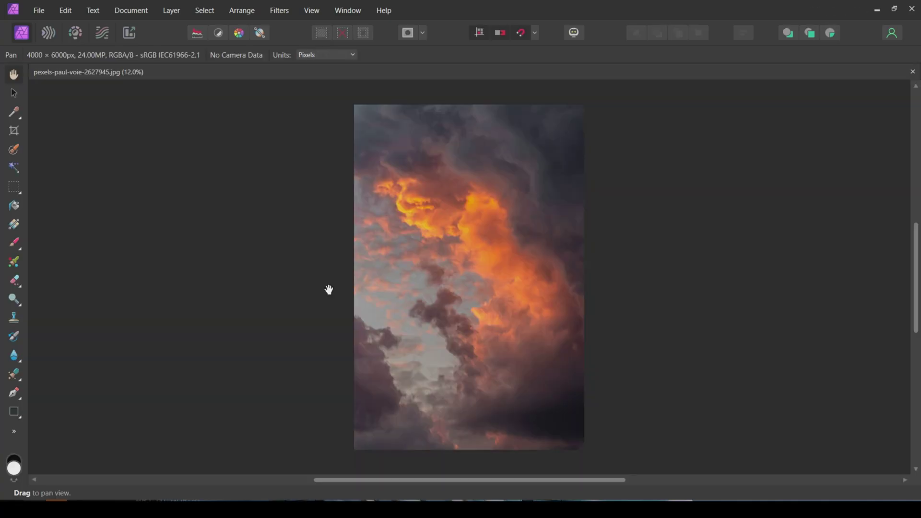
Show the Swatches and Layers panels from the Window menu.
left_click(348, 10)
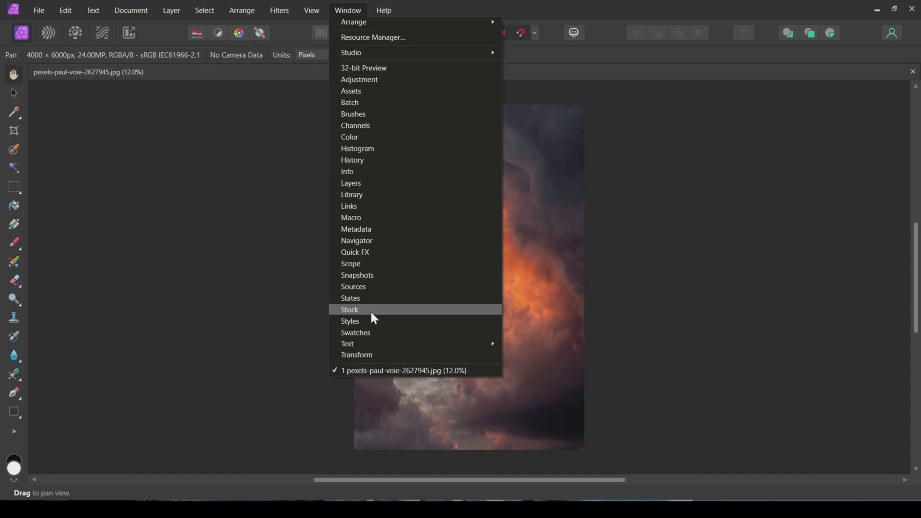
key("Escape")
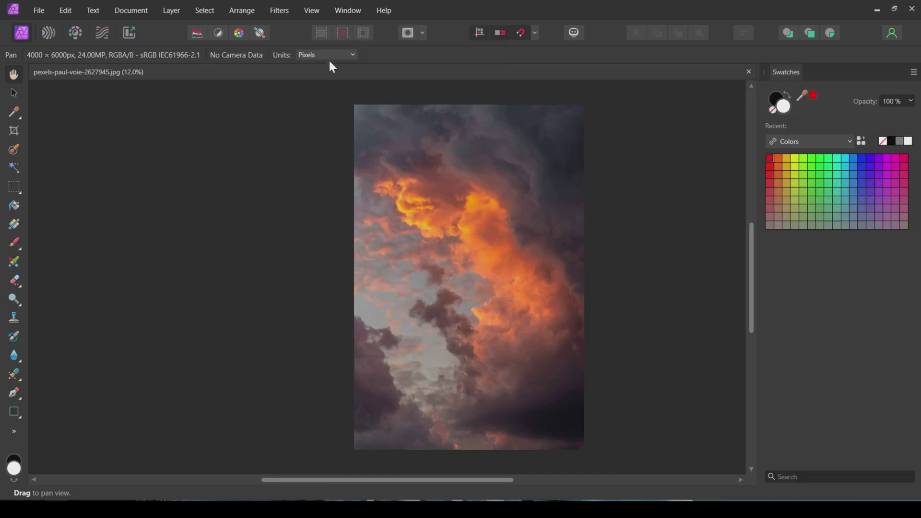
left_click(344, 14)
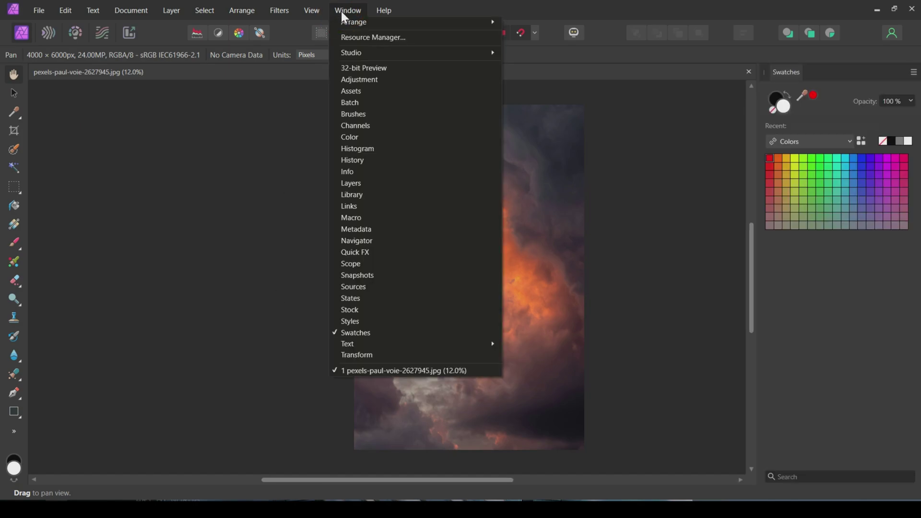
left_click(366, 181)
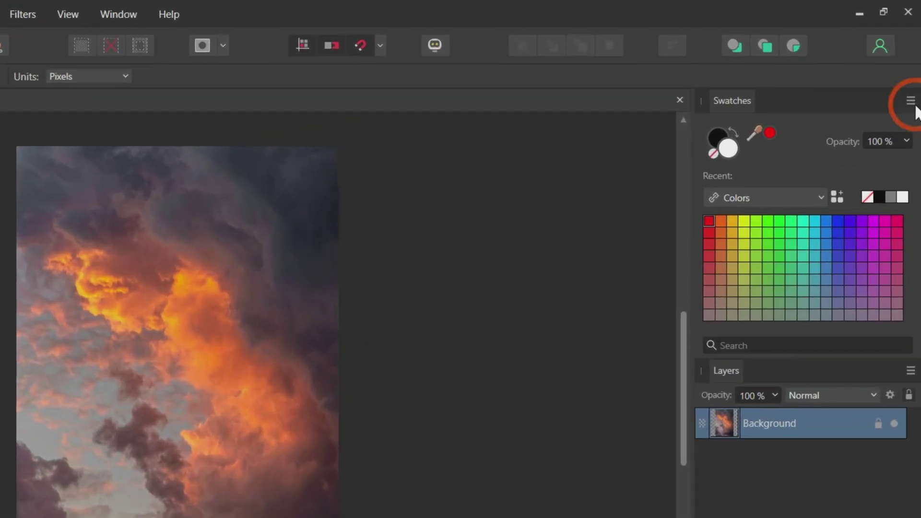
Start a palette from image, loading pexels-ithalu-907485.jpg as the source.
left_click(915, 76)
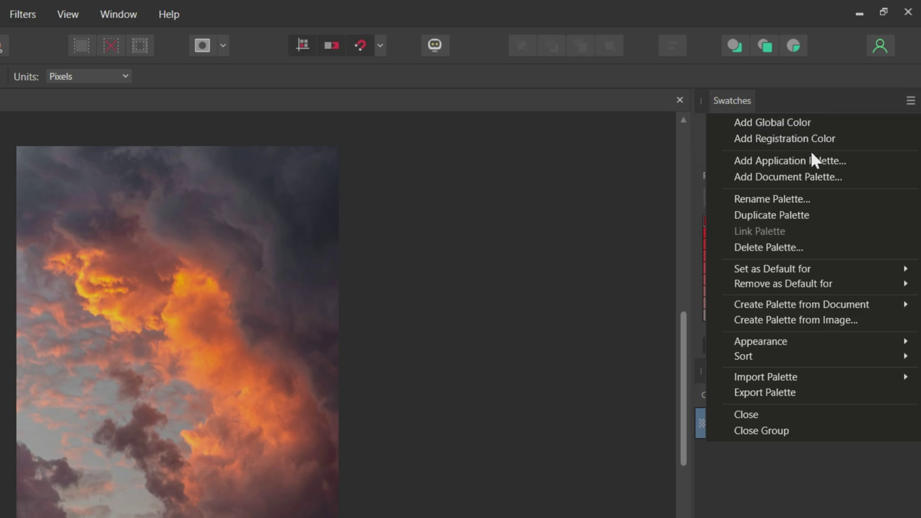
left_click(791, 319)
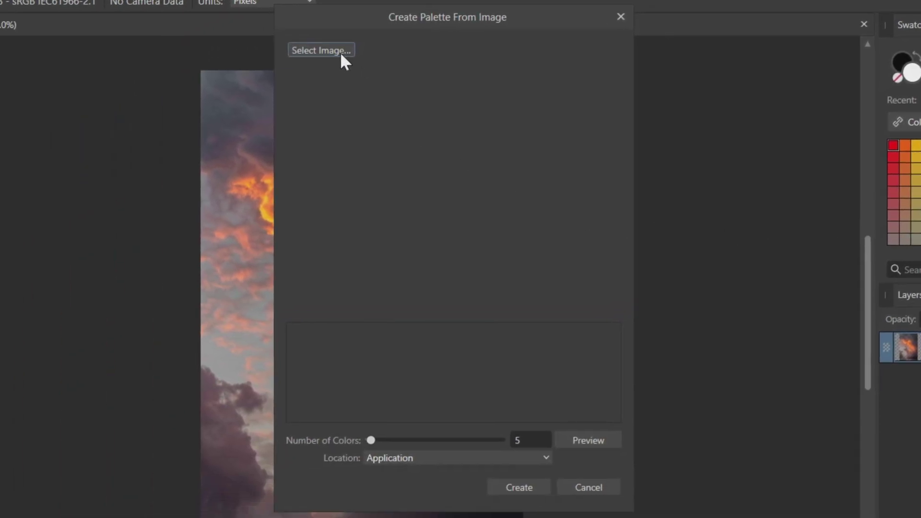
left_click(321, 50)
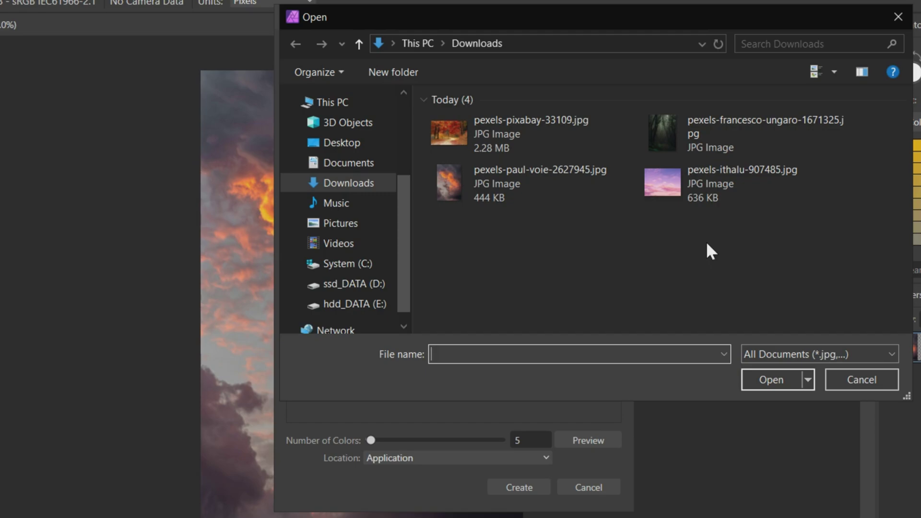
left_click(680, 192)
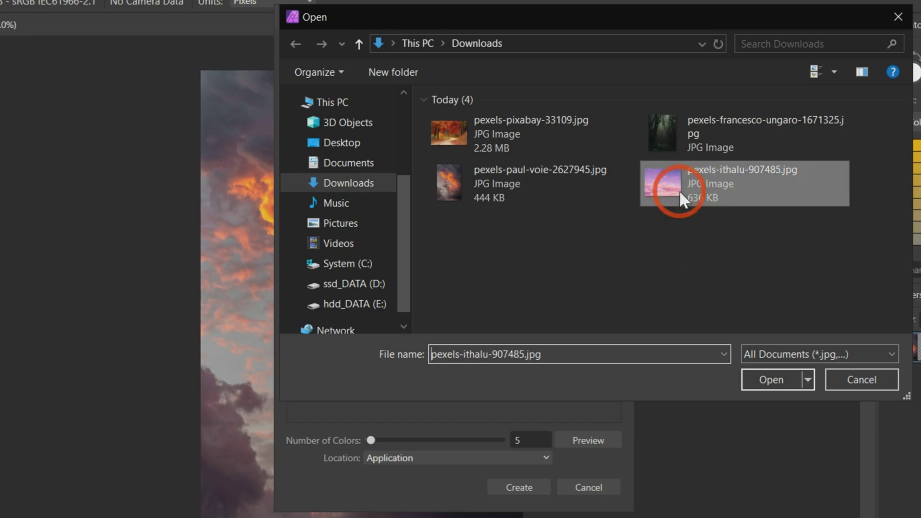
left_click(781, 380)
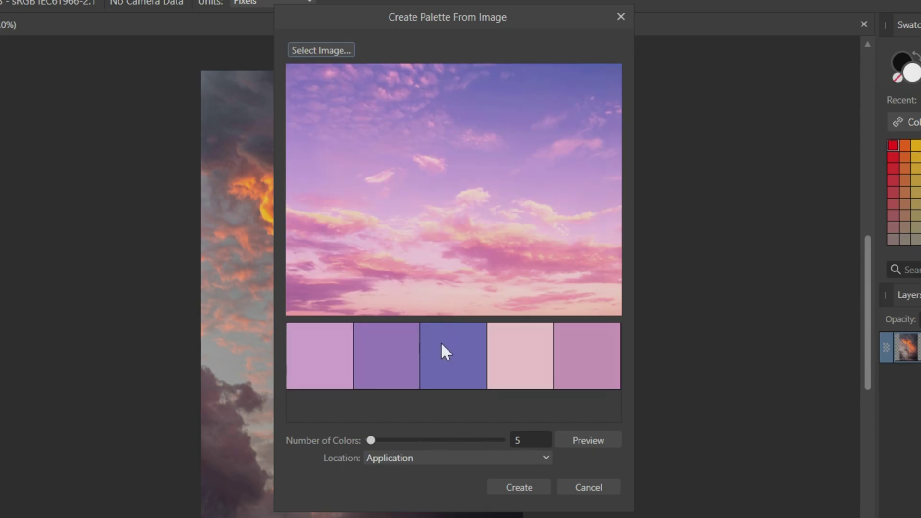
Preview the extracted palette with Number of Colors set to 5.
left_click(455, 352)
left_click(601, 435)
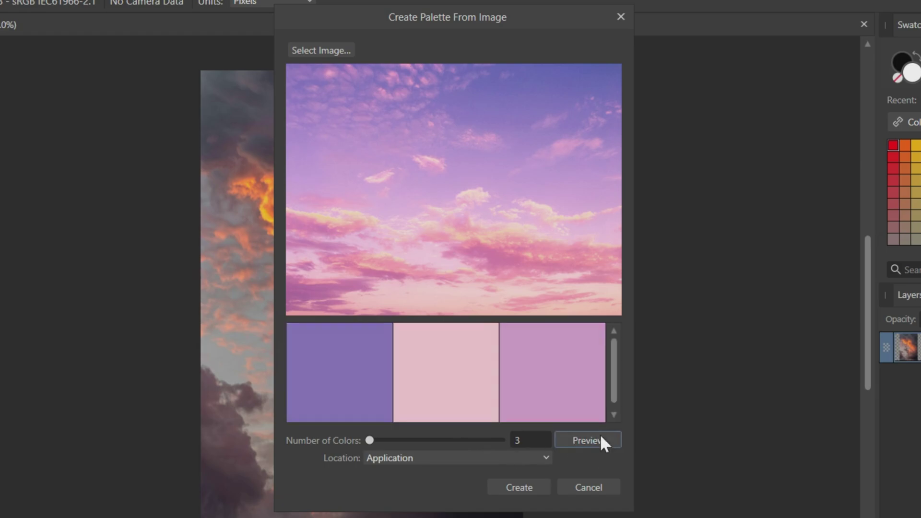
left_click(524, 440)
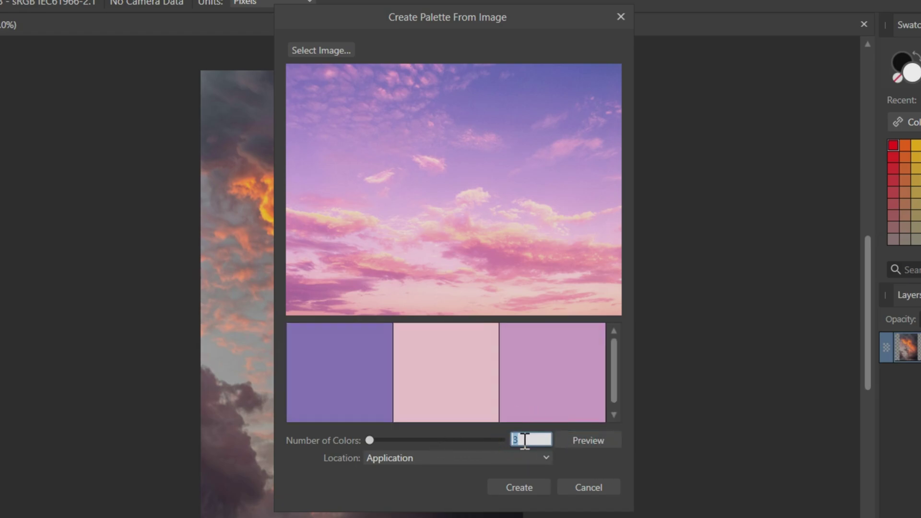
type("5")
left_click(578, 438)
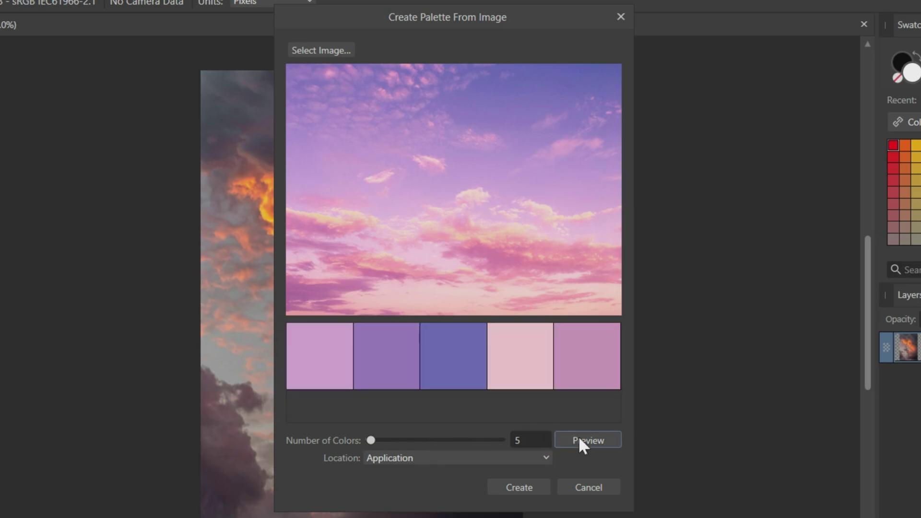
Create the five-colour palette and show its swatches at Medium size.
left_click(504, 486)
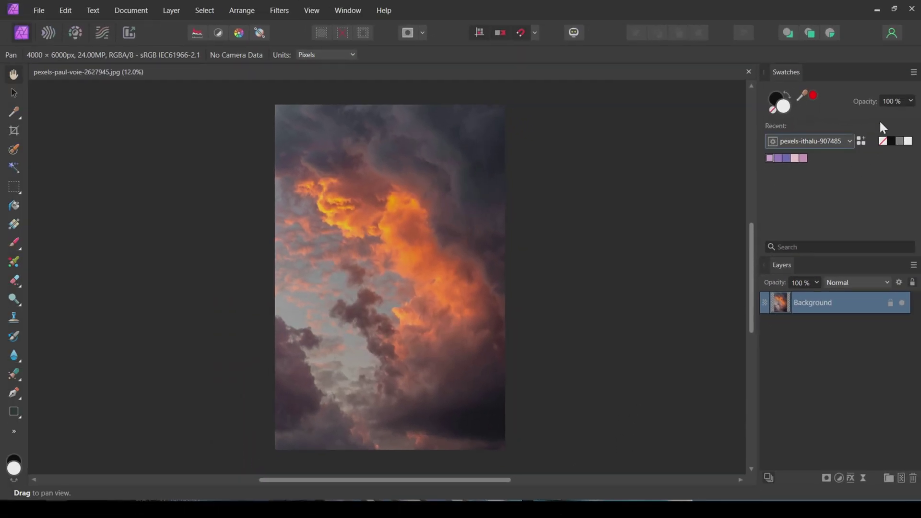
left_click(914, 72)
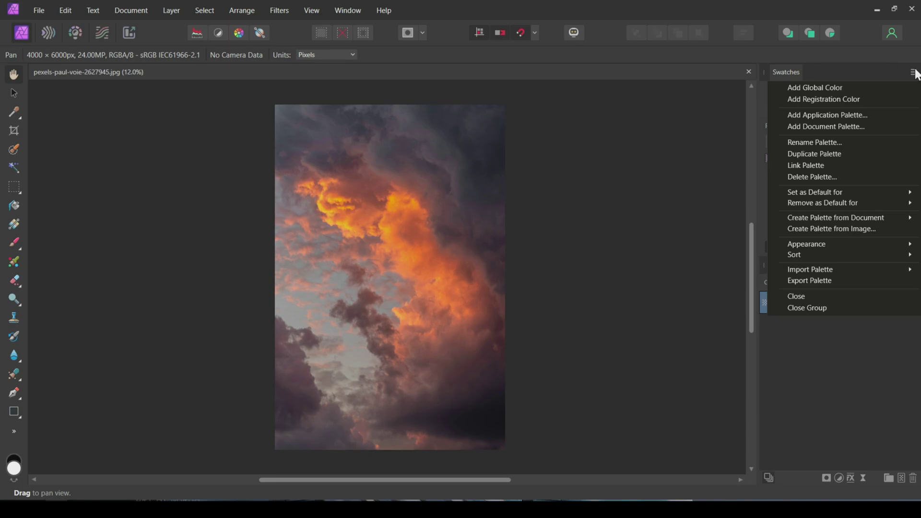
mouse_move(893, 243)
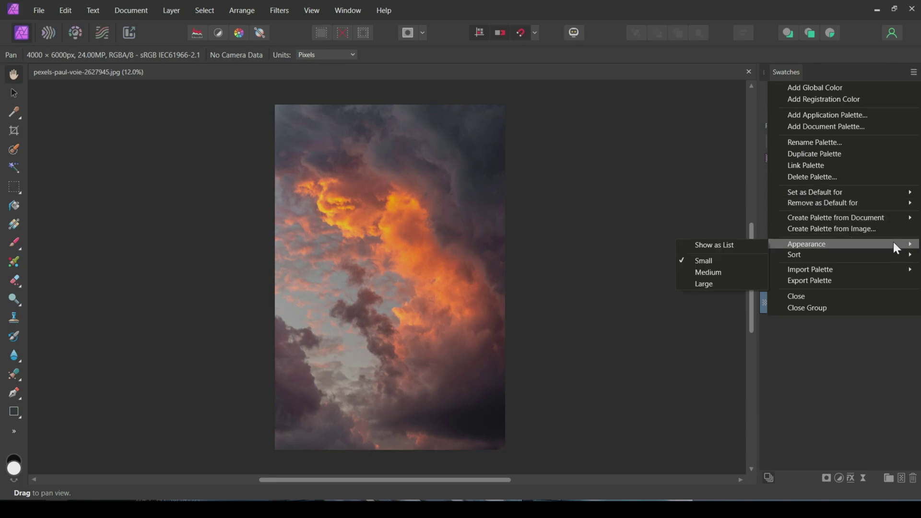
left_click(708, 271)
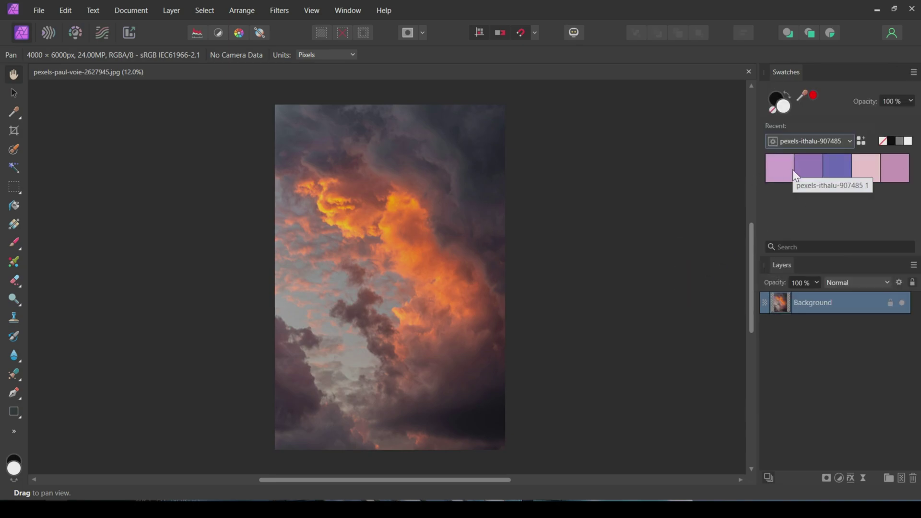
Widen the panel and reorder the swatches from blue-violet to pale pink.
left_click_drag(746, 195, 720, 200)
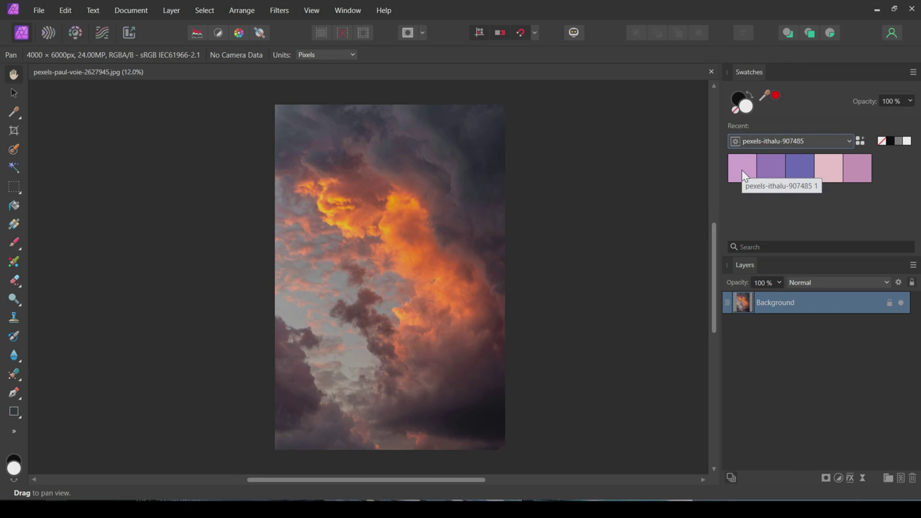
left_click_drag(796, 171, 761, 179)
left_click(794, 169)
left_click_drag(847, 173, 810, 185)
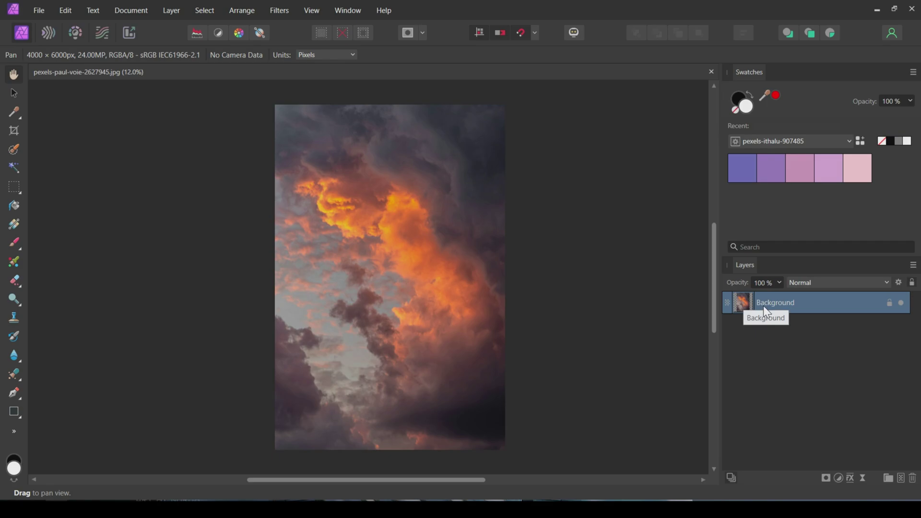
Add a Gradient Map adjustment to the cloud photo.
left_click(837, 481)
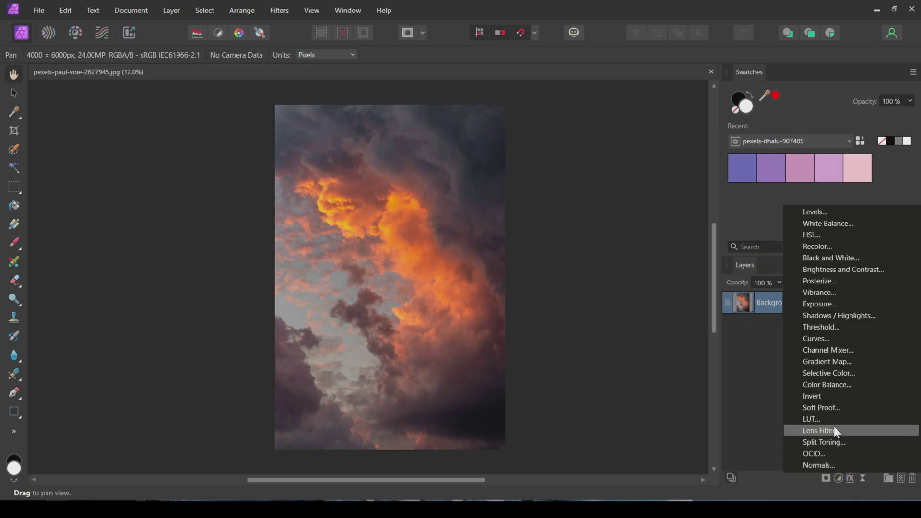
left_click(834, 363)
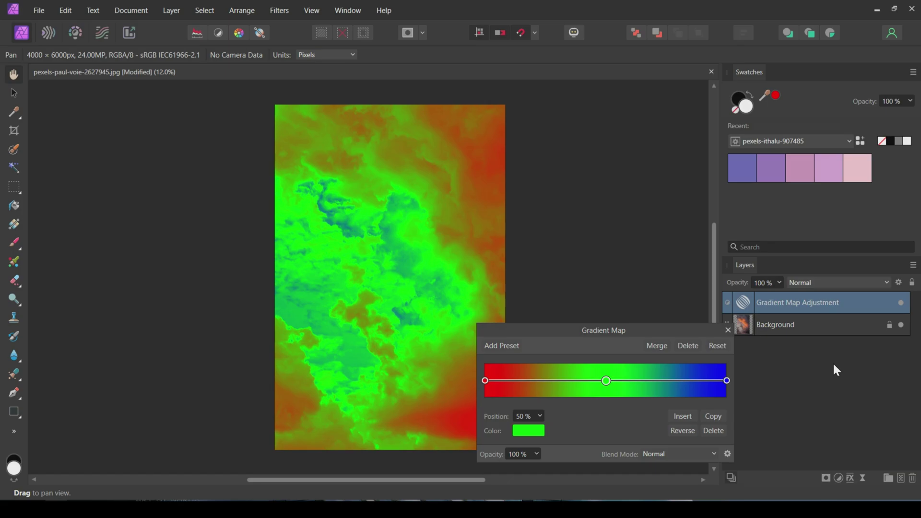
left_click_drag(620, 334, 588, 99)
left_click_drag(459, 480, 542, 479)
Colour the gradient's leftmost stop purple from the palette swatches.
left_click(453, 146)
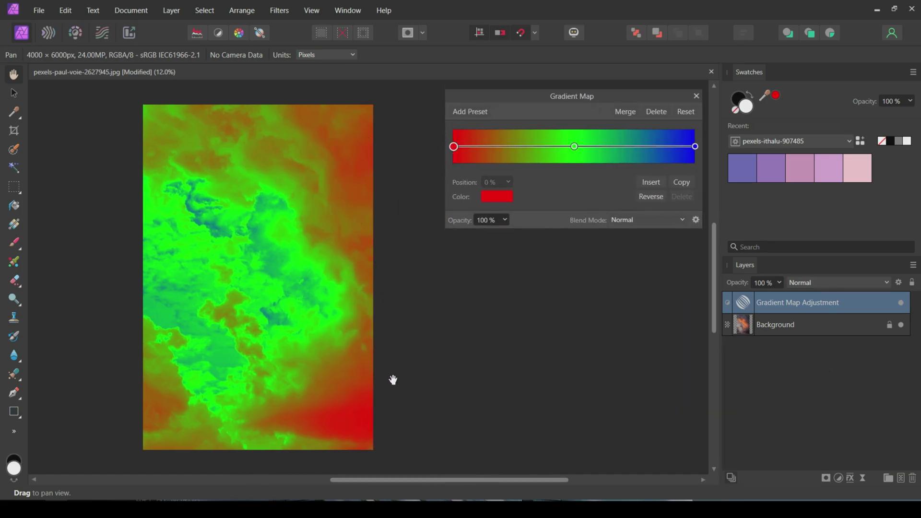
left_click(694, 146)
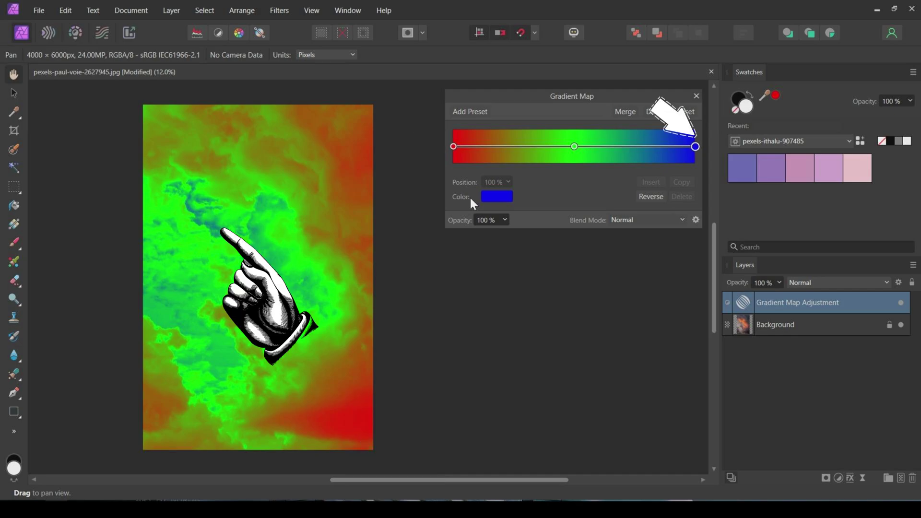
left_click(454, 146)
left_click(497, 196)
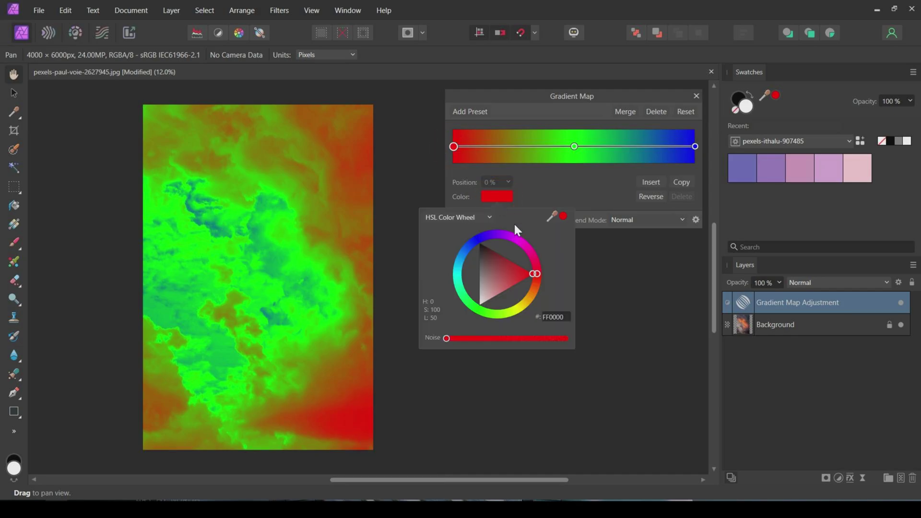
left_click(482, 217)
left_click(460, 380)
left_click(438, 274)
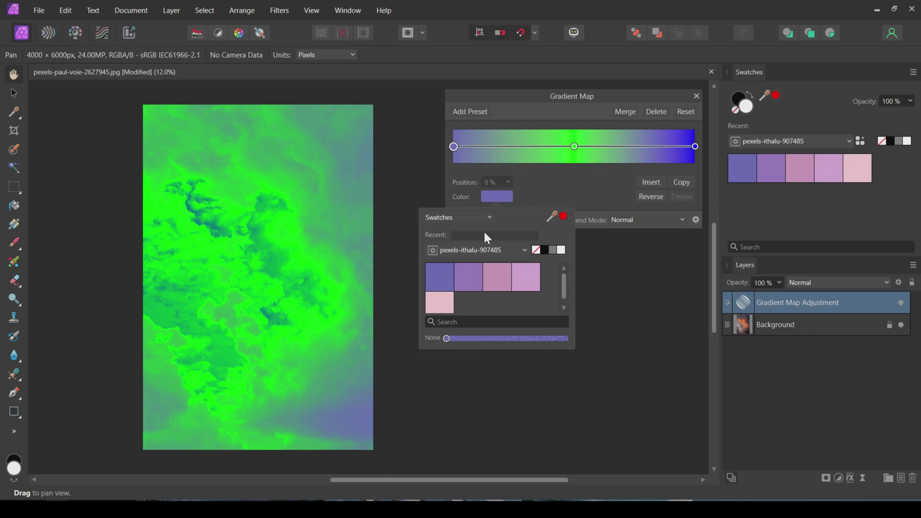
Add gradient stops at 25% and 75%, then select the 25% stop.
left_click(513, 148)
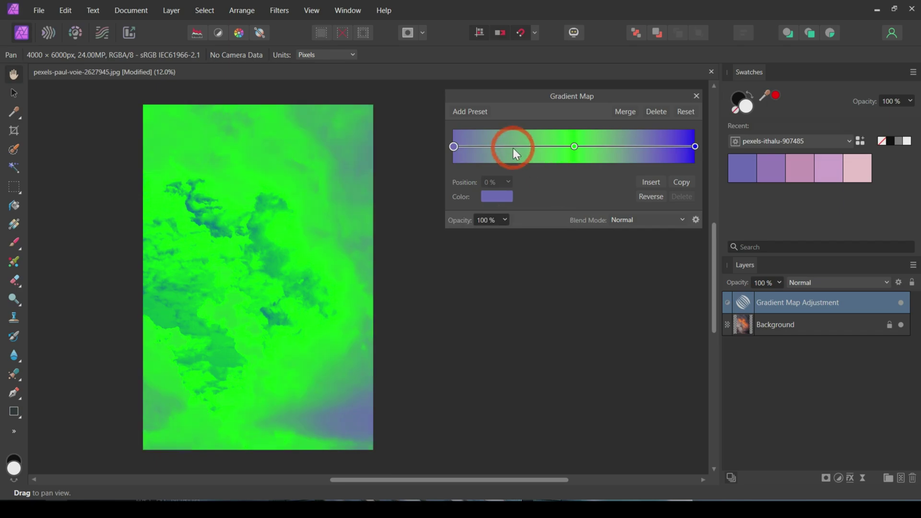
left_click(640, 148)
left_click(501, 182)
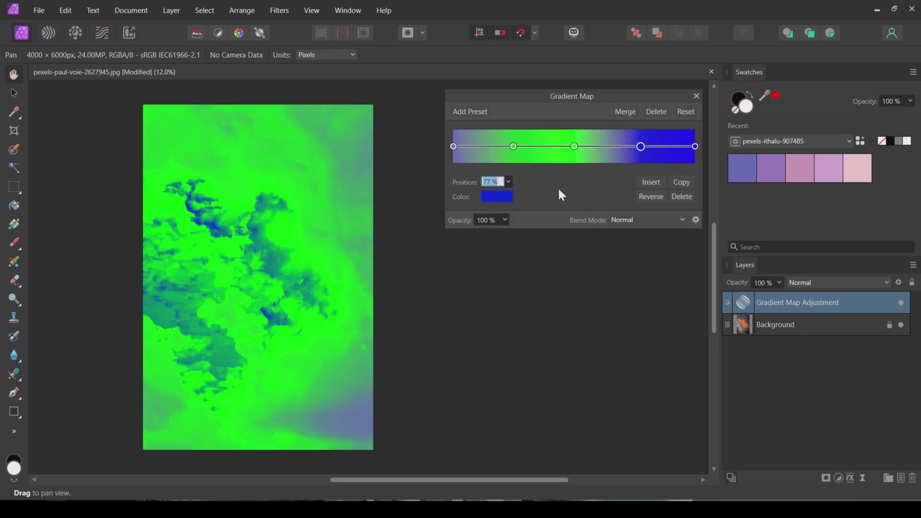
type("75")
key("Return")
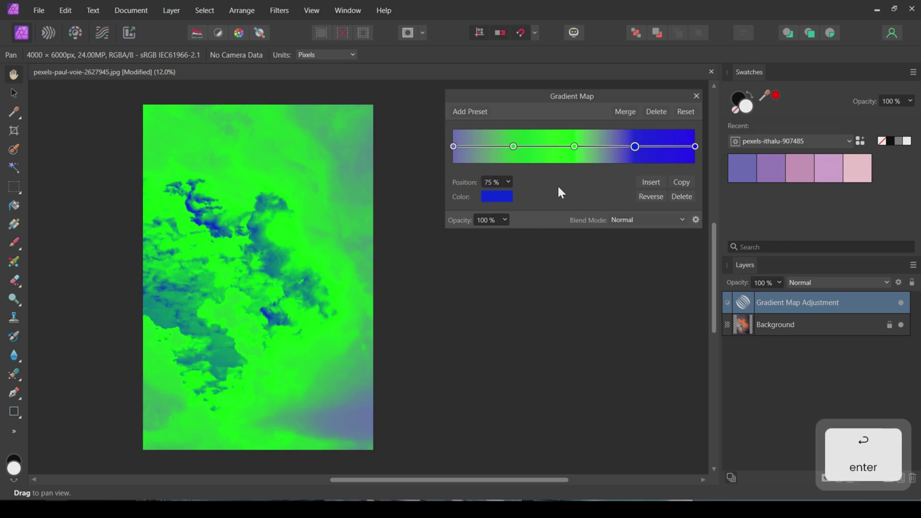
left_click(514, 146)
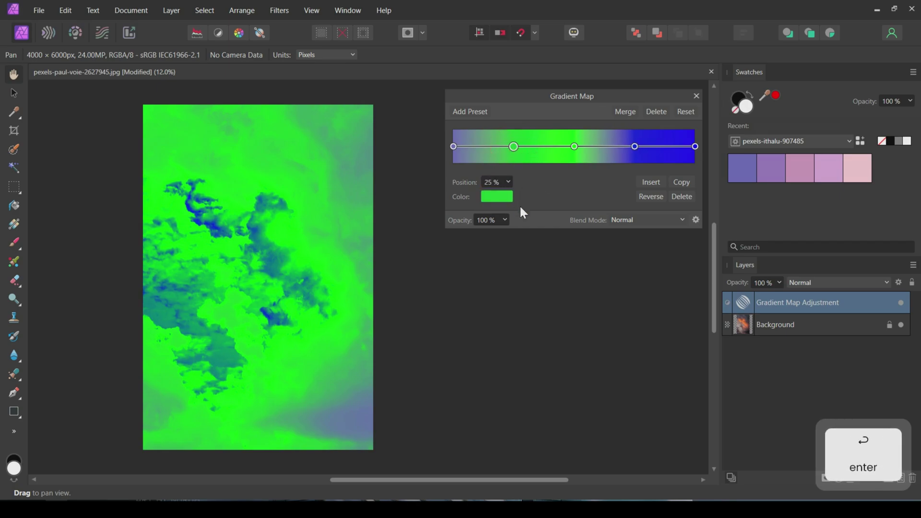
left_click(497, 196)
Colour the 25% stop purple and the 50% stop pink.
left_click(468, 283)
left_click(574, 184)
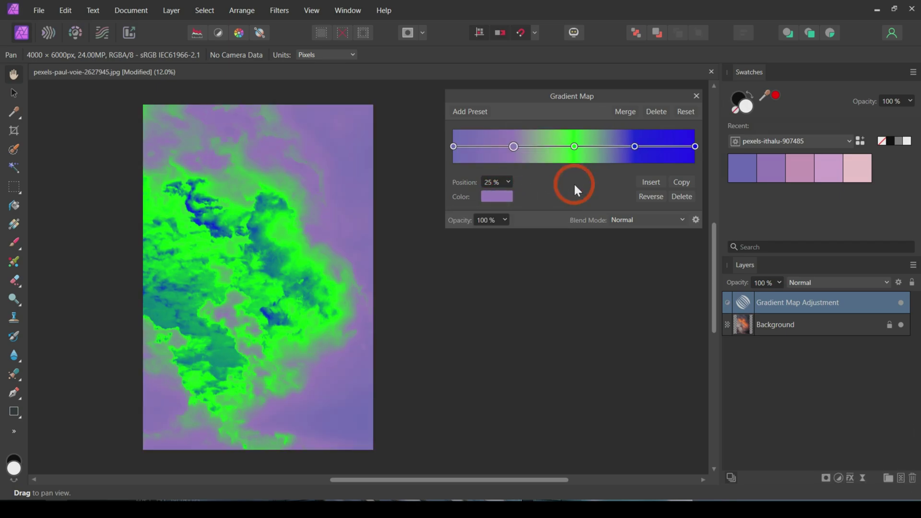
left_click(574, 147)
left_click(497, 196)
left_click(497, 277)
left_click(635, 146)
Colour the 75% stop light violet and the 100% stop pale pink, then compare with the original.
left_click(635, 147)
left_click(497, 196)
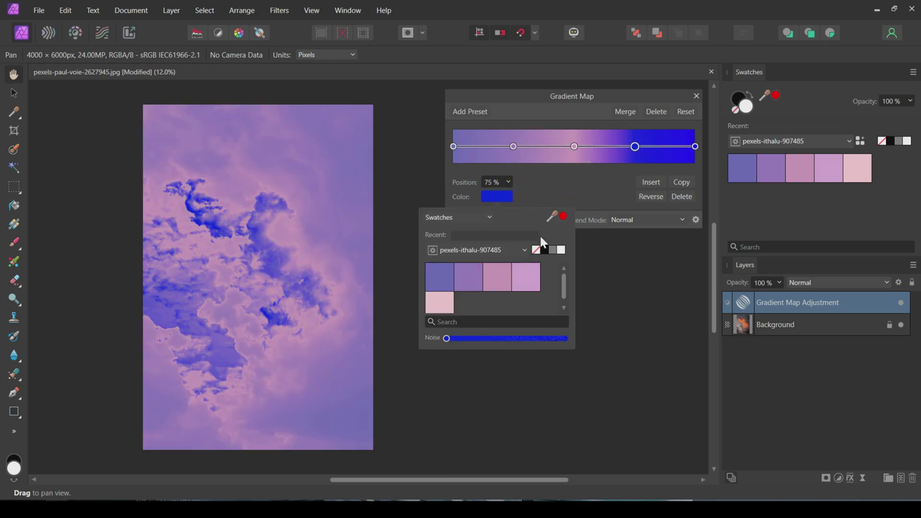
left_click(526, 276)
left_click(597, 167)
left_click(695, 147)
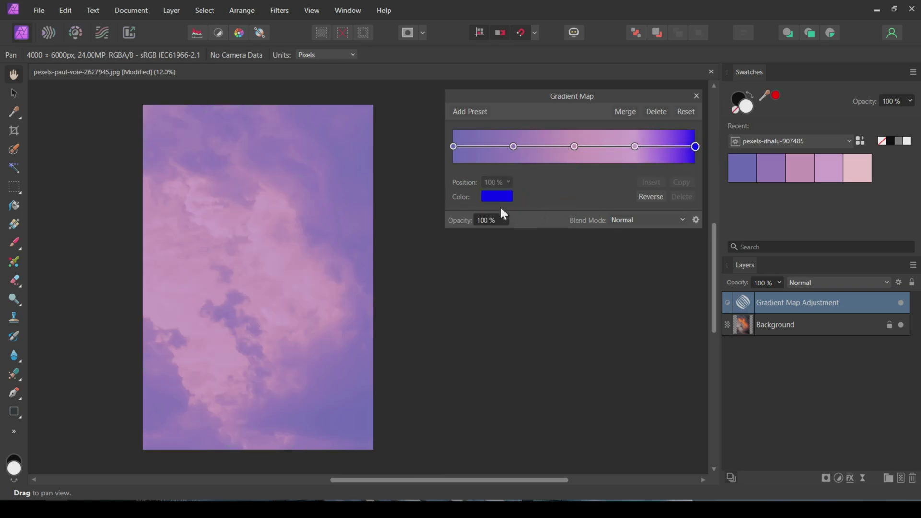
left_click(497, 196)
left_click(437, 304)
left_click(592, 180)
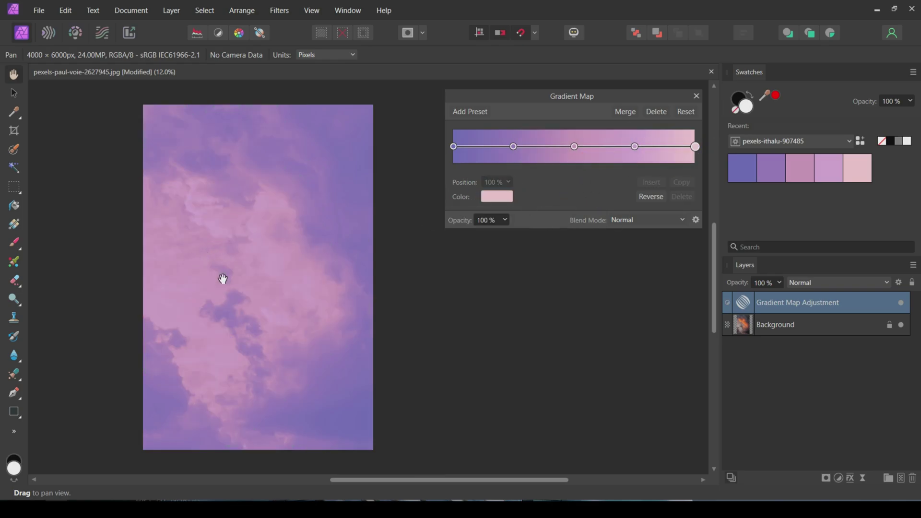
left_click(902, 304)
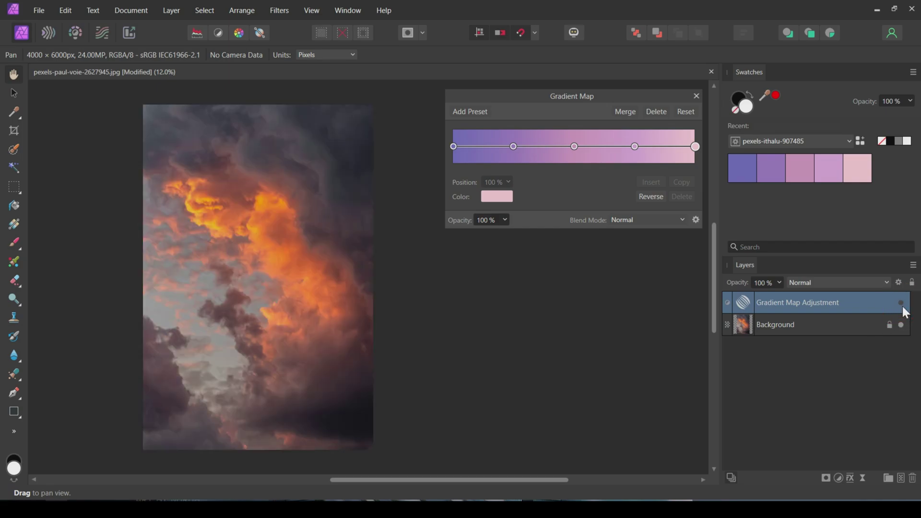
left_click(901, 303)
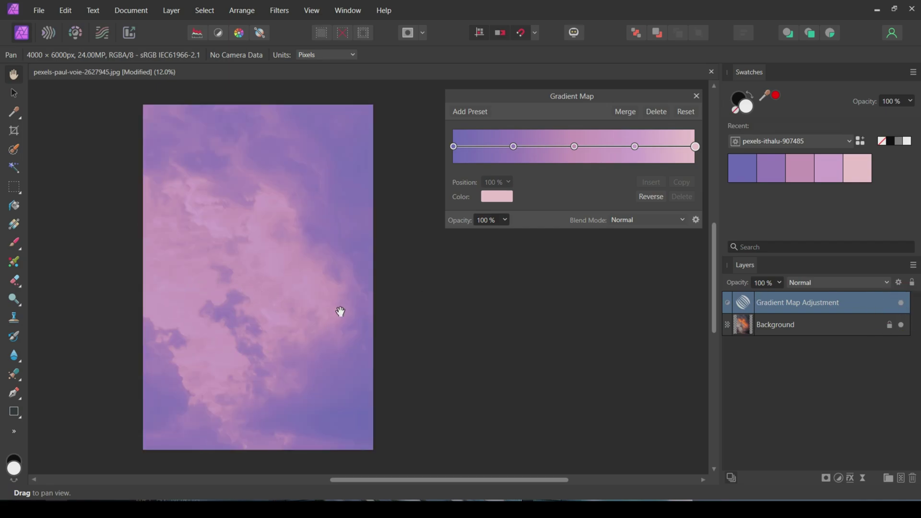
Set the Gradient Map layer to Hard Light blend mode at 75% opacity.
left_click(696, 97)
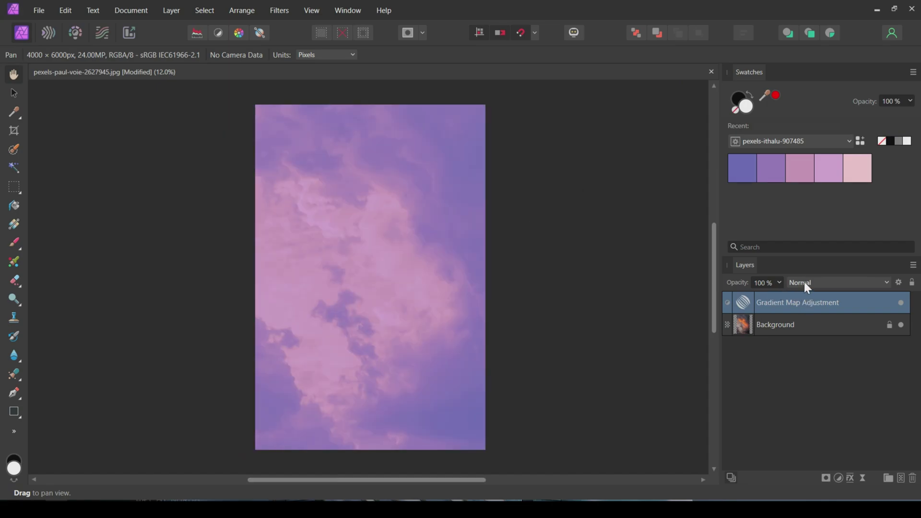
left_click(805, 283)
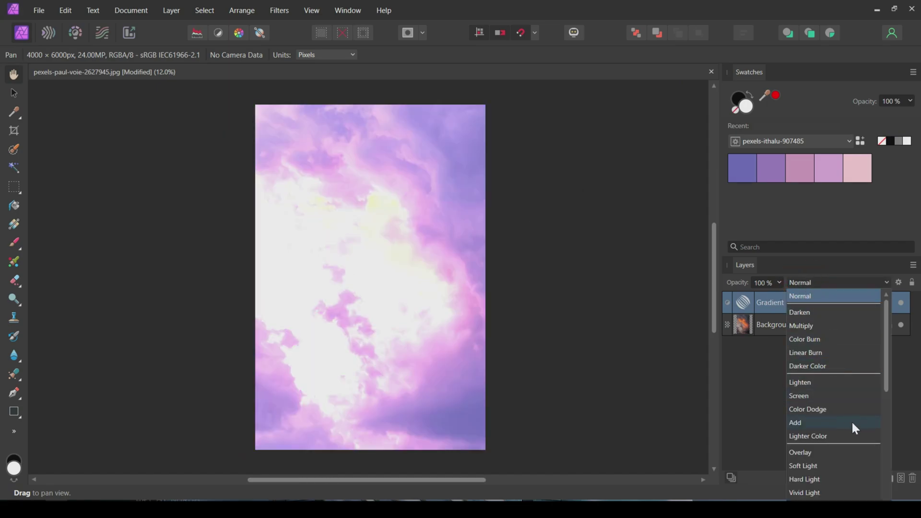
scroll(843, 428, "down", 2)
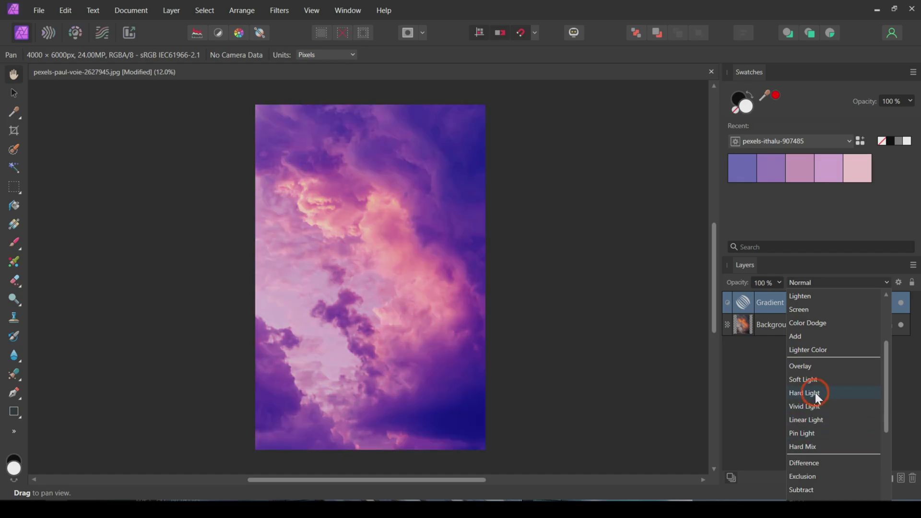
left_click(816, 393)
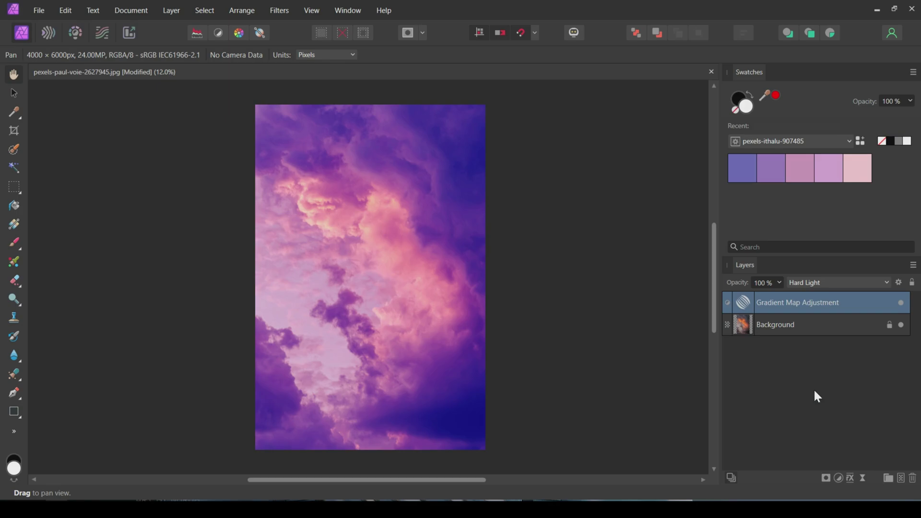
left_click(766, 282)
type("75")
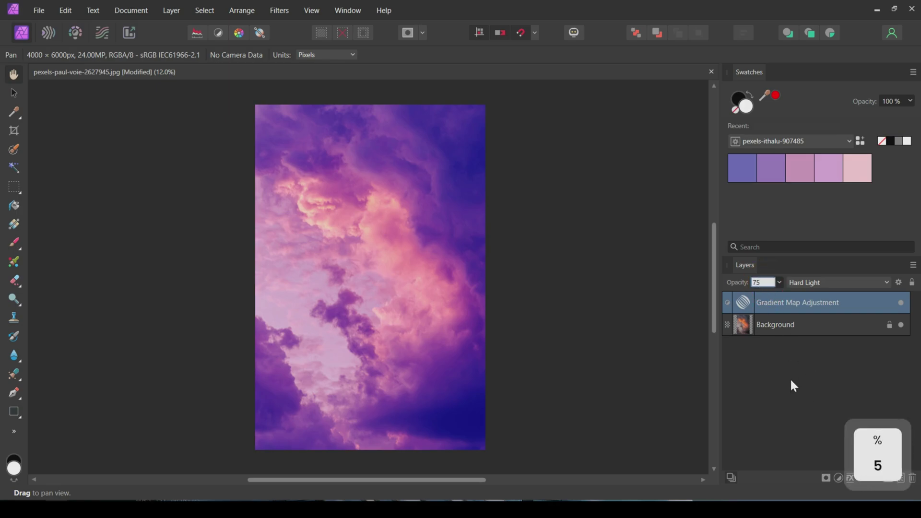
key("Return")
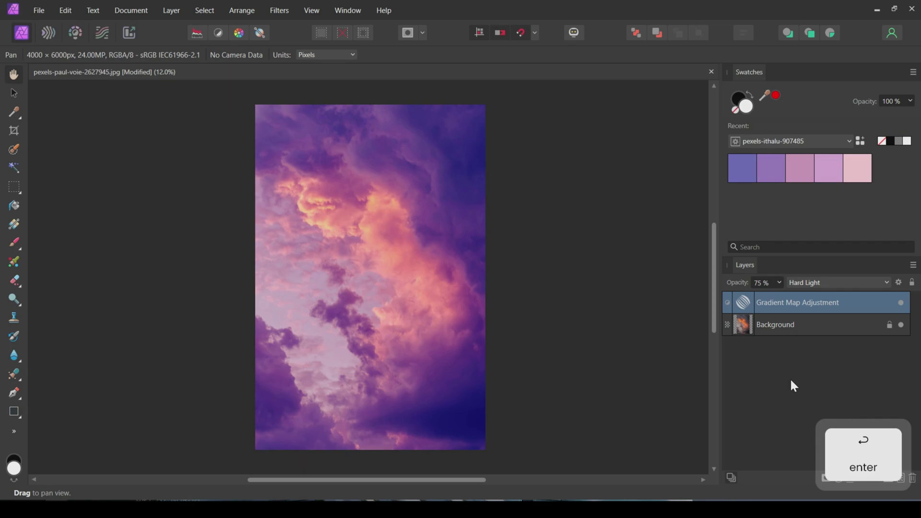
Add a Shadows / Highlights adjustment with Shadows at about -26%, and compare it on and off.
left_click(838, 478)
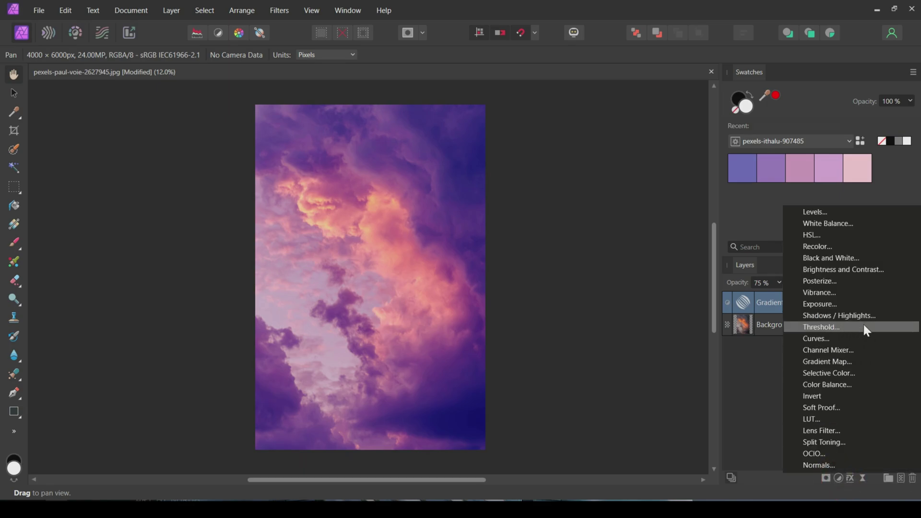
left_click(839, 315)
left_click_drag(552, 171, 560, 197)
left_click(697, 122)
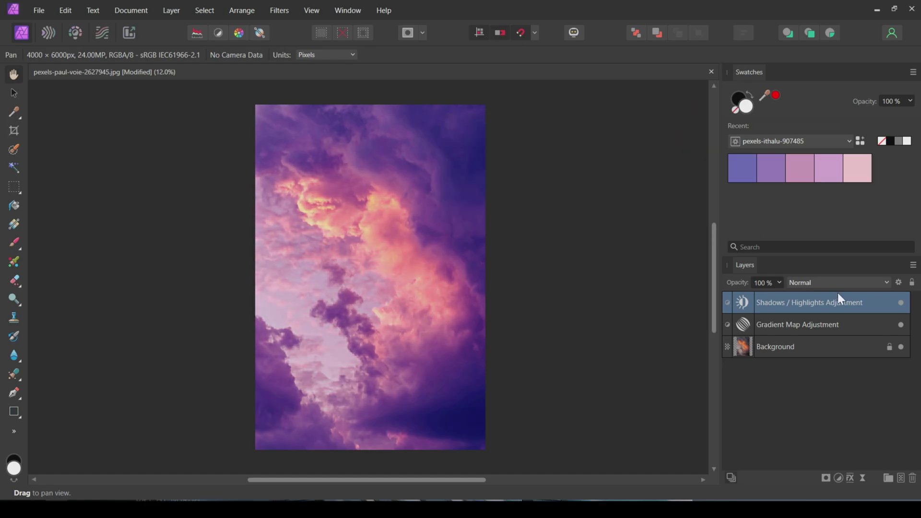
left_click(900, 303)
left_click(900, 303)
left_click(900, 304)
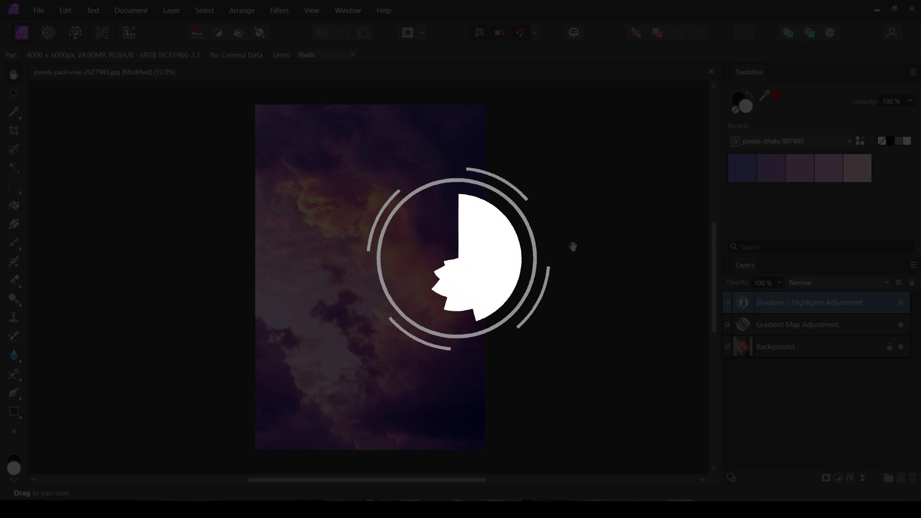
Save as a new document named designpexels-paul-voie-2627945.afphoto.
key("ctrl+s")
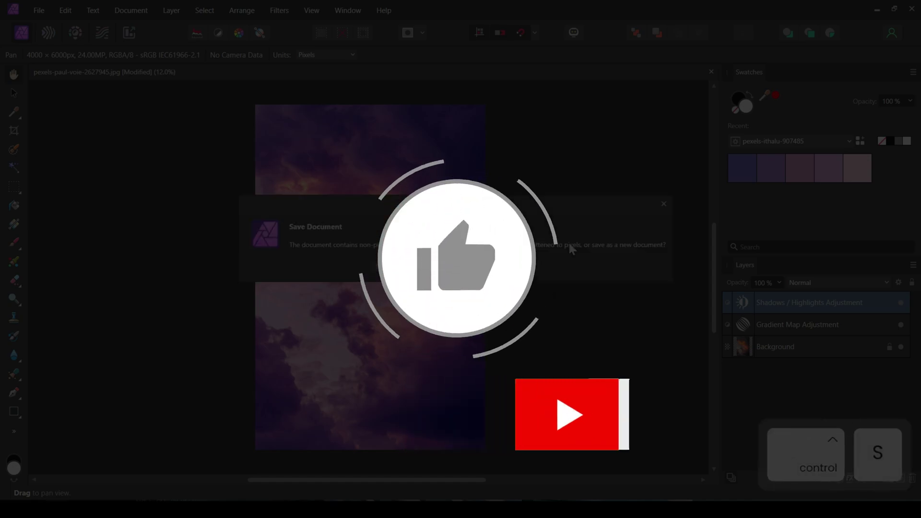
left_click(454, 263)
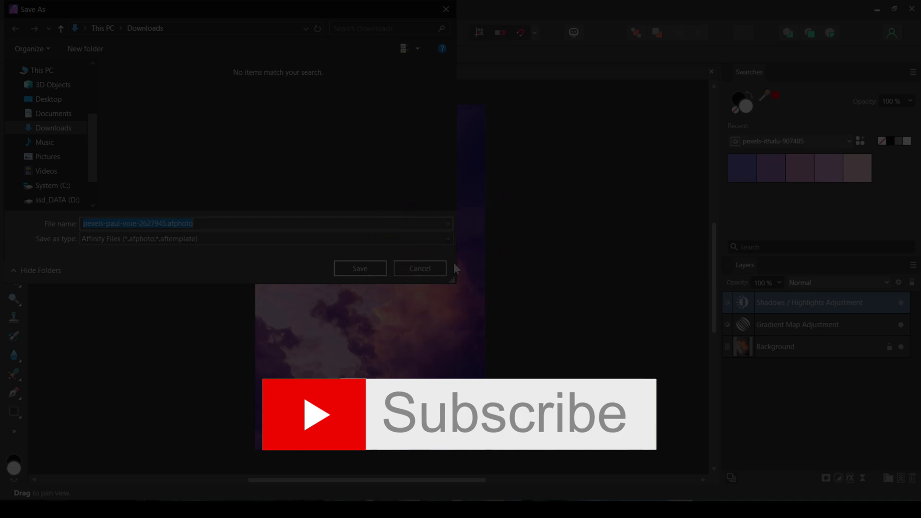
key("Left")
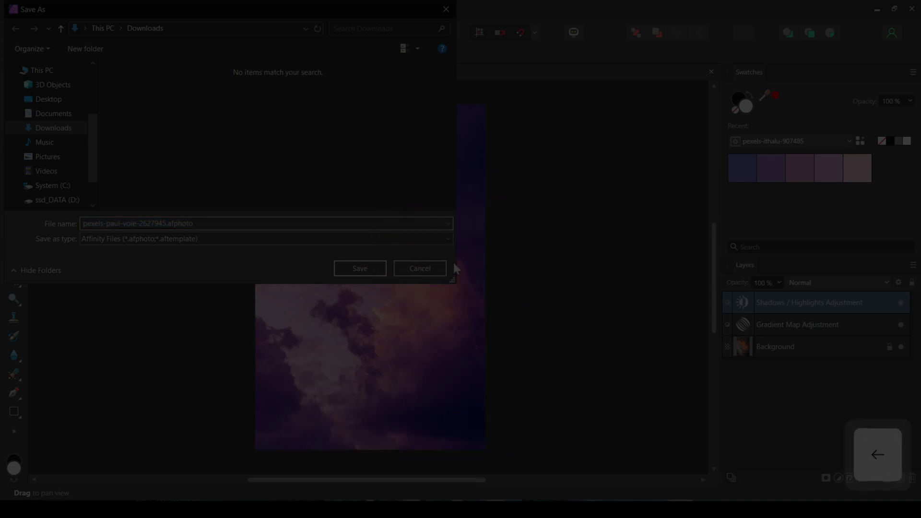
type("design")
type("(1)")
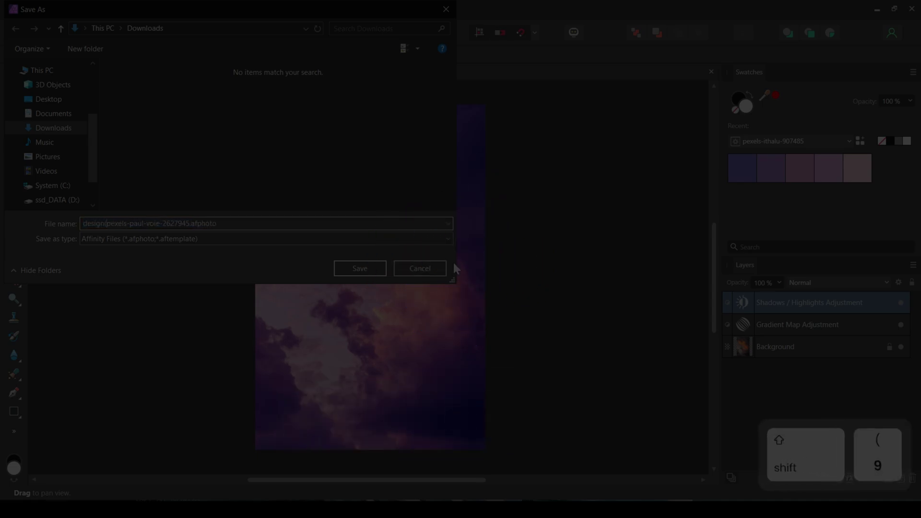
key("Return")
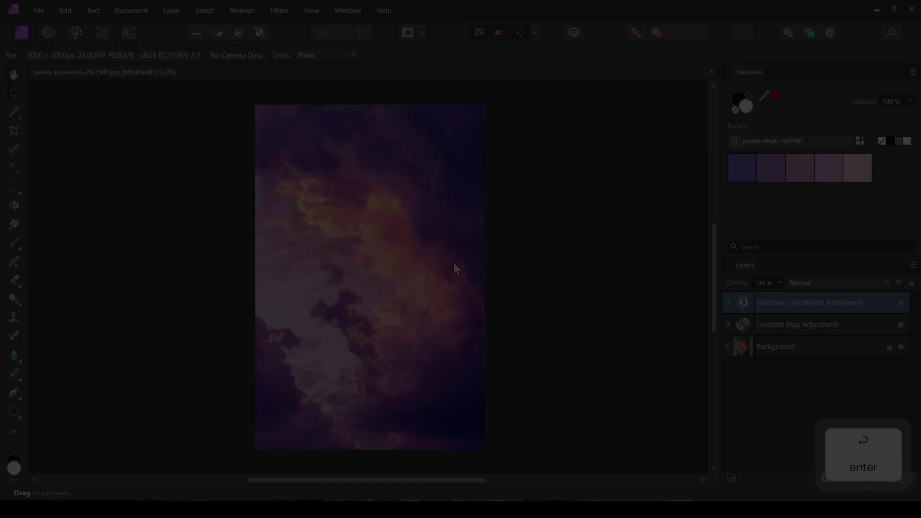